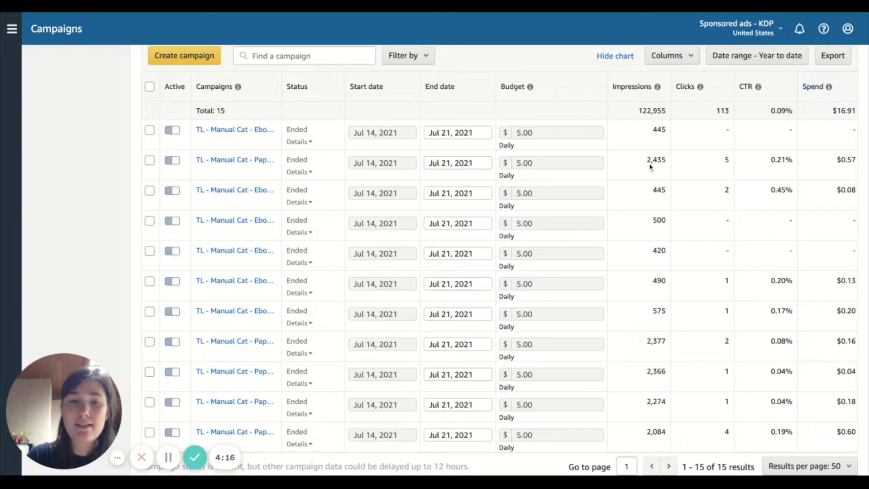
Step: Start creating a new Sponsored Products campaign from the campaigns overview
{"action": "scroll", "coordinate": [615, 167], "scroll_direction": "up", "scroll_amount": 1}
{"action": "scroll", "coordinate": [616, 167], "scroll_direction": "up", "scroll_amount": 5}
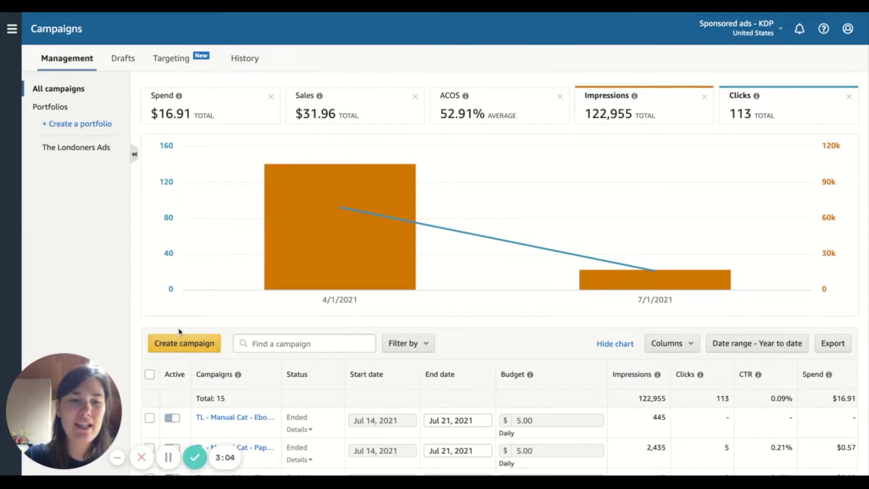
{"action": "left_click", "coordinate": [179, 345]}
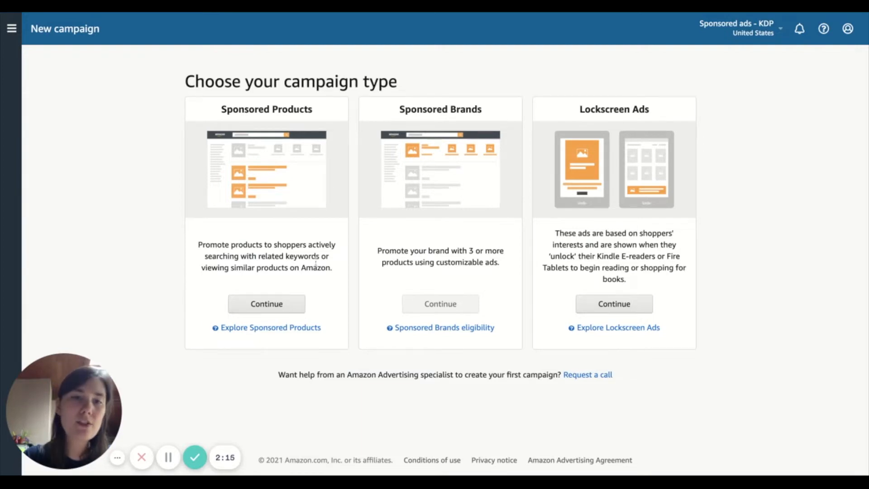
{"action": "left_click", "coordinate": [265, 303]}
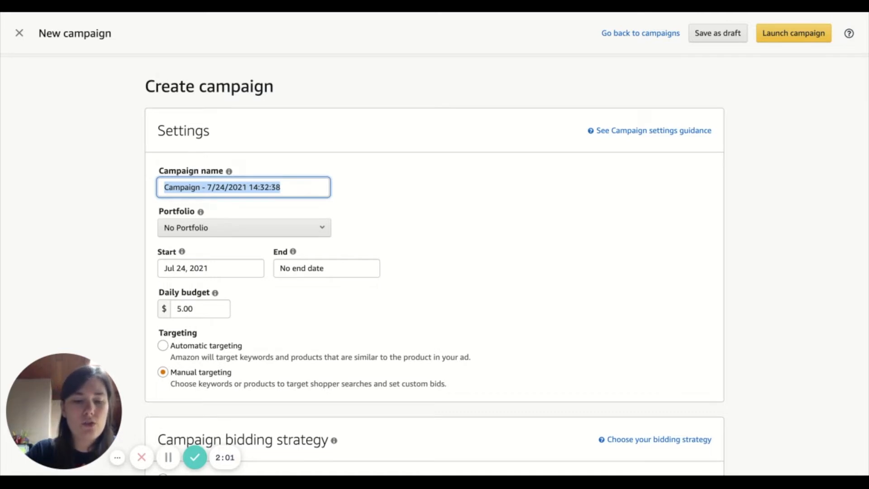
Step: Name the campaign "TL - AutoAds - August"
{"action": "type", "text": "TL"}
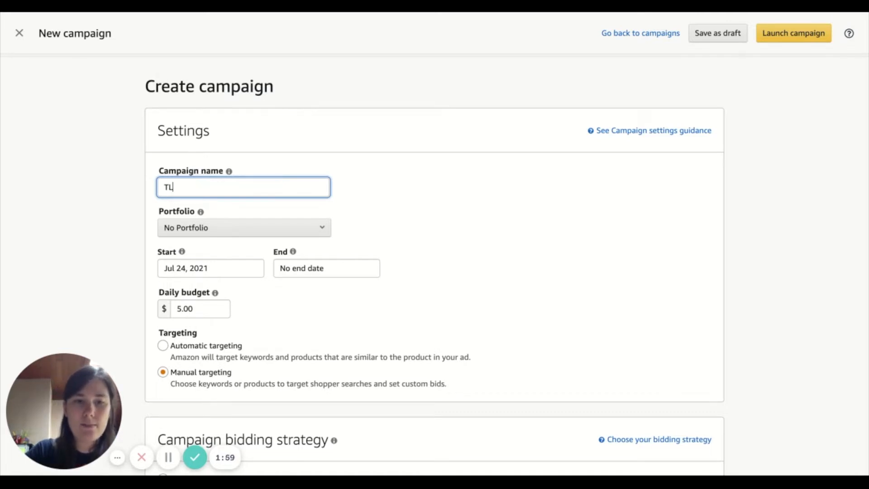
{"action": "type", "text": " - A"}
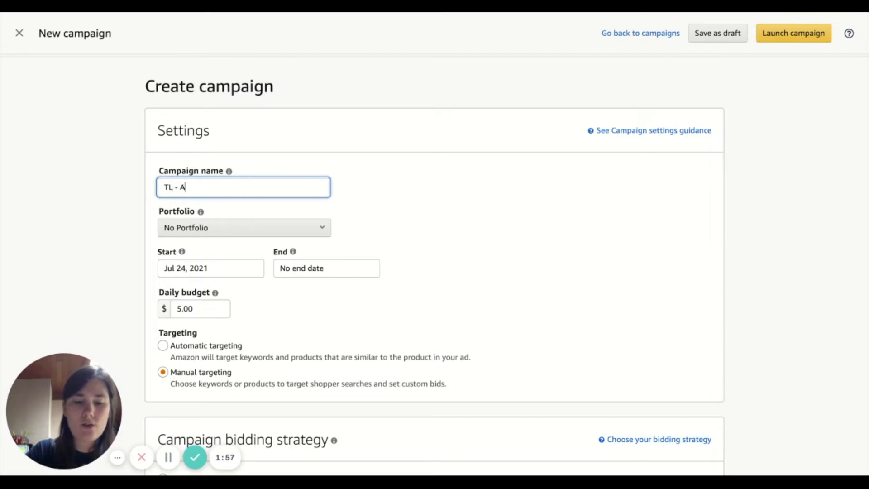
{"action": "type", "text": "utoAds"}
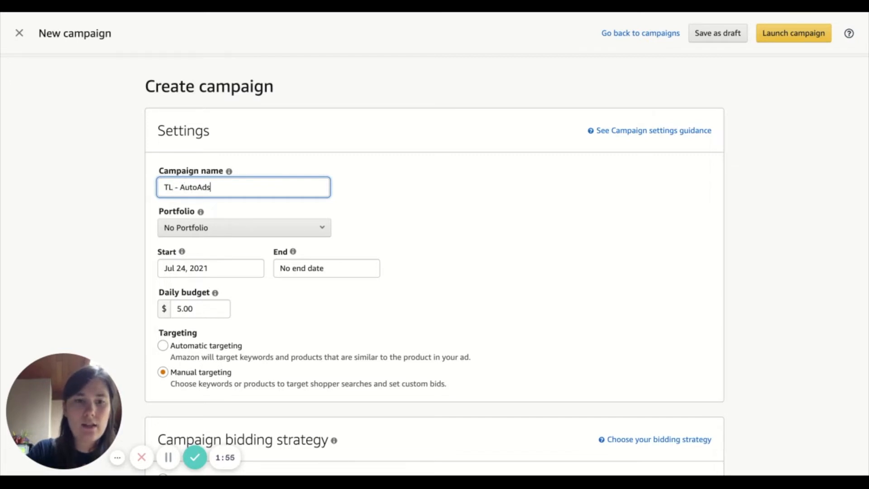
{"action": "type", "text": " -"}
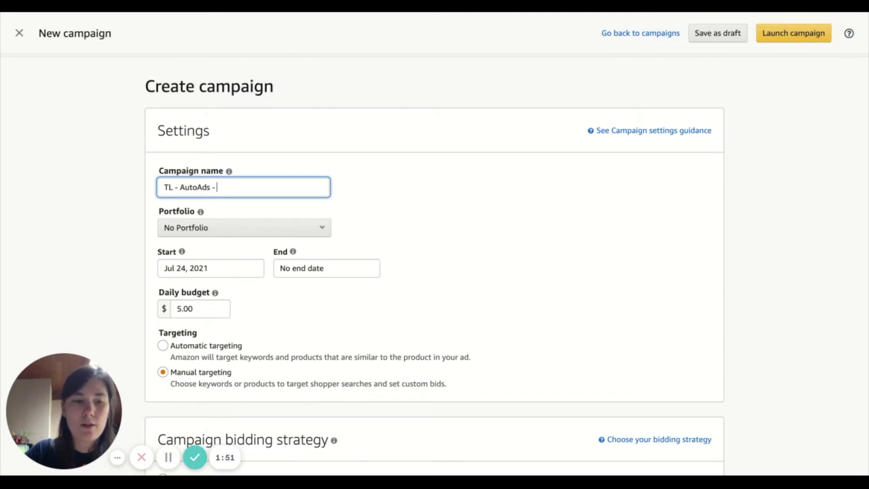
{"action": "type", "text": " Augus"}
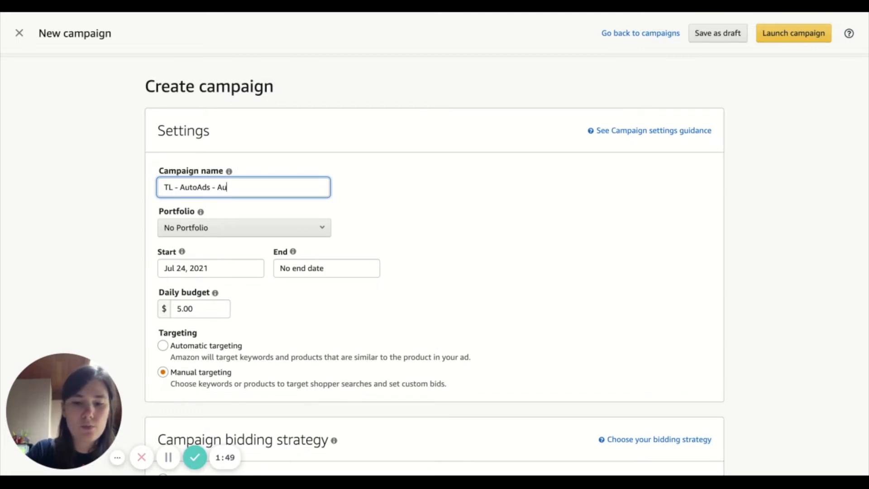
{"action": "type", "text": "t"}
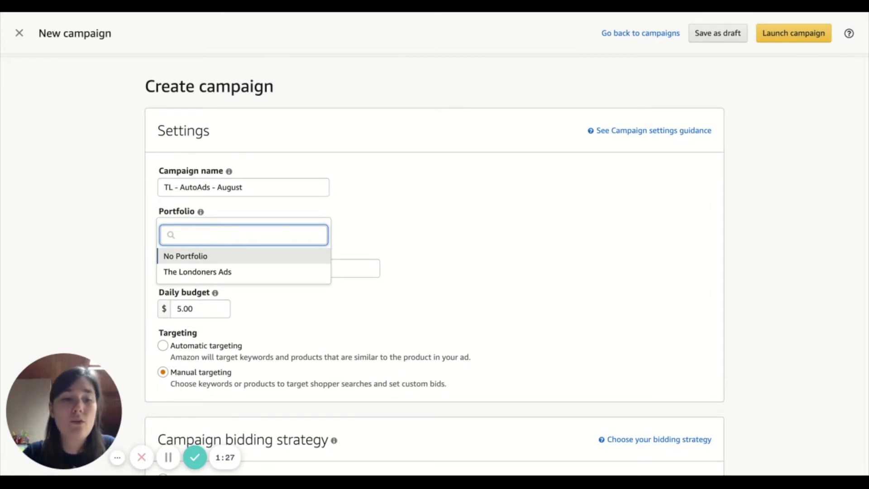
Step: Assign the campaign to the portfolio The Londoners Ads and choose automatic targeting
{"action": "left_click", "coordinate": [247, 275]}
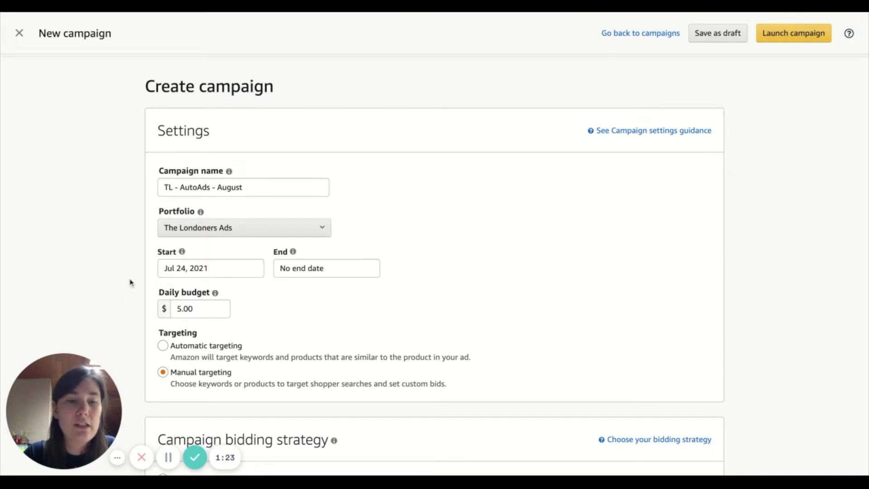
{"action": "scroll", "coordinate": [133, 280], "scroll_direction": "down", "scroll_amount": 2}
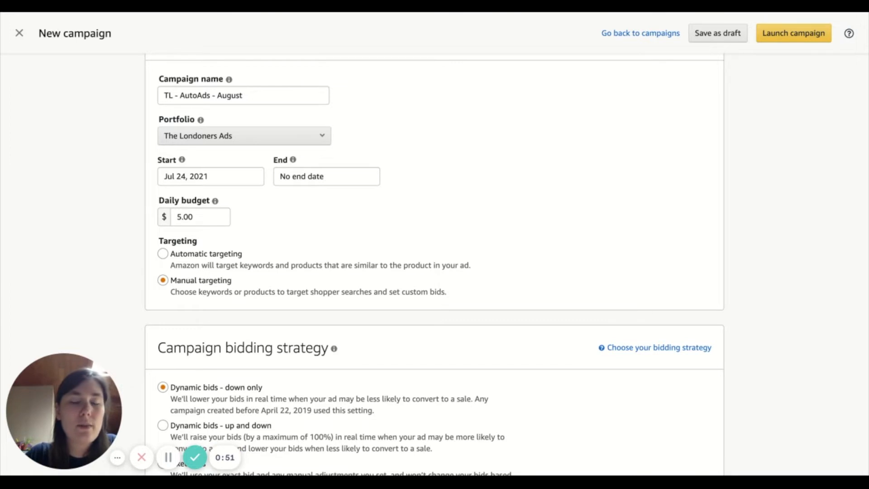
{"action": "left_click", "coordinate": [163, 254]}
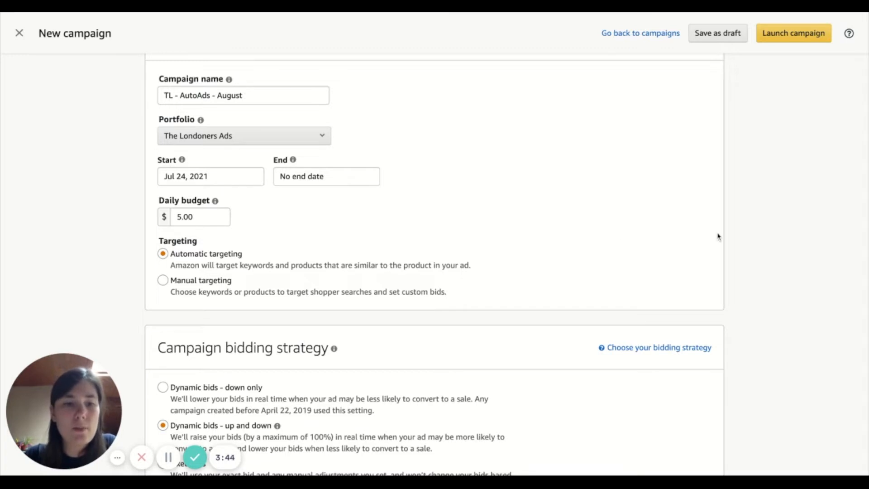
Step: Set the campaign bidding strategy to Dynamic bids - down only
{"action": "scroll", "coordinate": [137, 287], "scroll_direction": "down", "scroll_amount": 1}
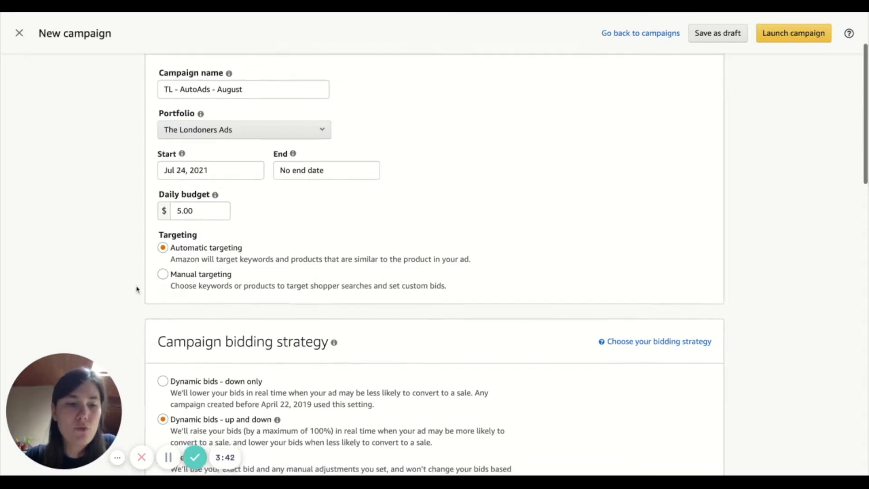
{"action": "scroll", "coordinate": [138, 290], "scroll_direction": "down", "scroll_amount": 5}
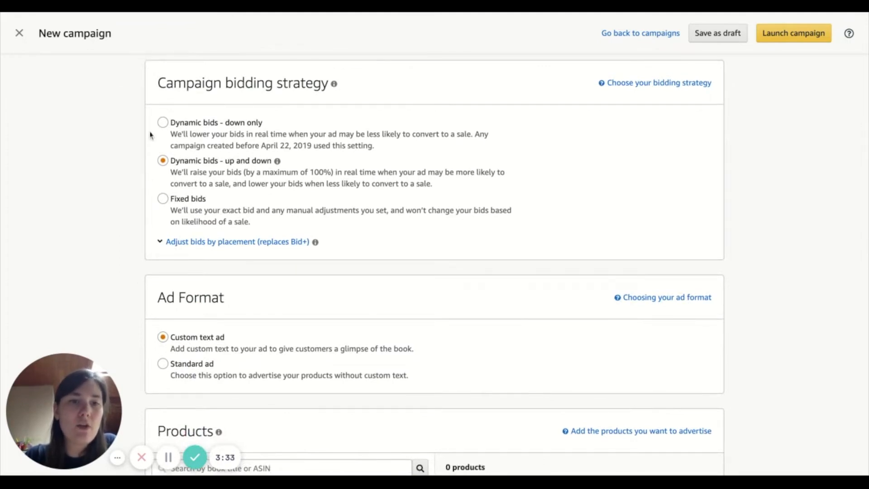
{"action": "left_click", "coordinate": [163, 123]}
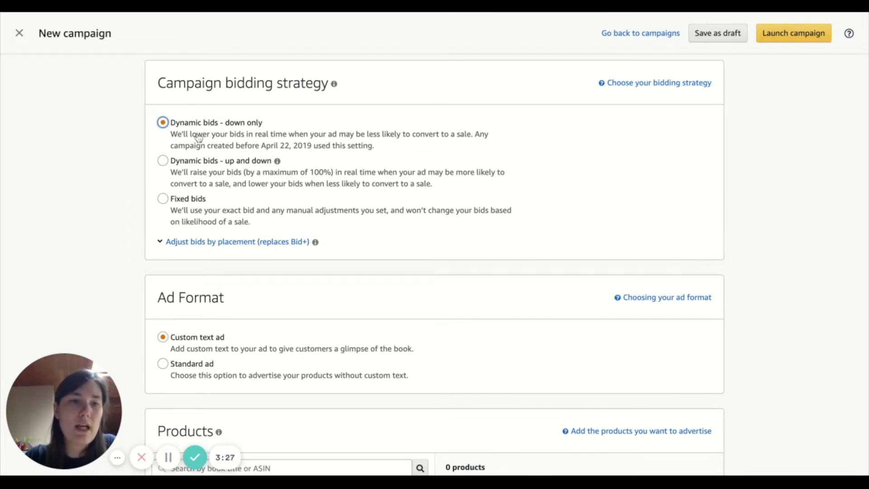
{"action": "scroll", "coordinate": [117, 150], "scroll_direction": "up", "scroll_amount": 3}
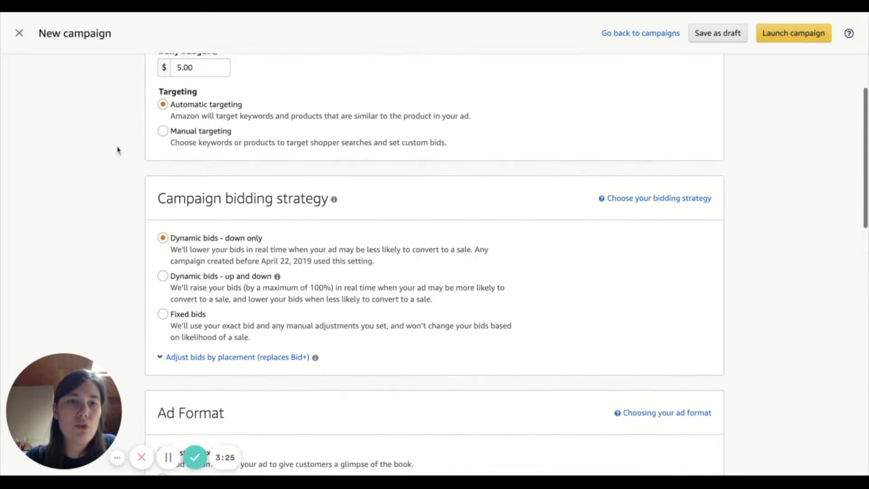
{"action": "scroll", "coordinate": [117, 150], "scroll_direction": "down", "scroll_amount": 3}
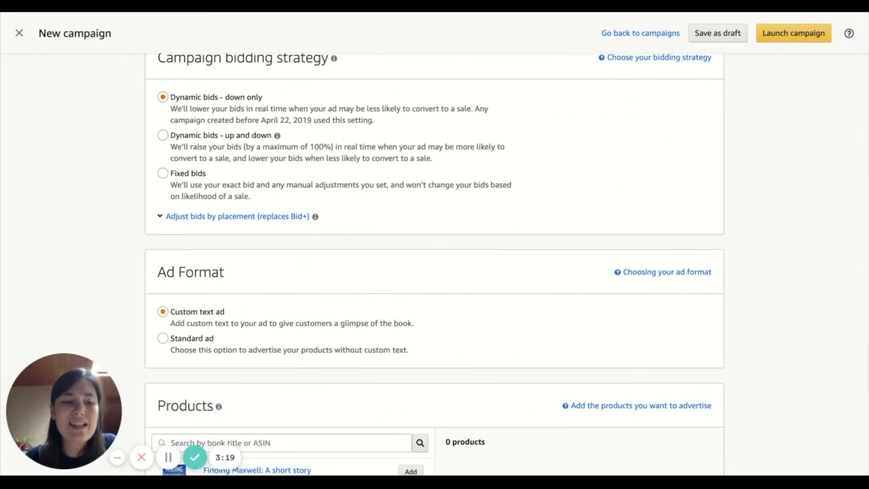
Step: Choose the custom text ad format and add both editions of The Londoners as advertised products
{"action": "scroll", "coordinate": [435, 263], "scroll_direction": "down", "scroll_amount": 5}
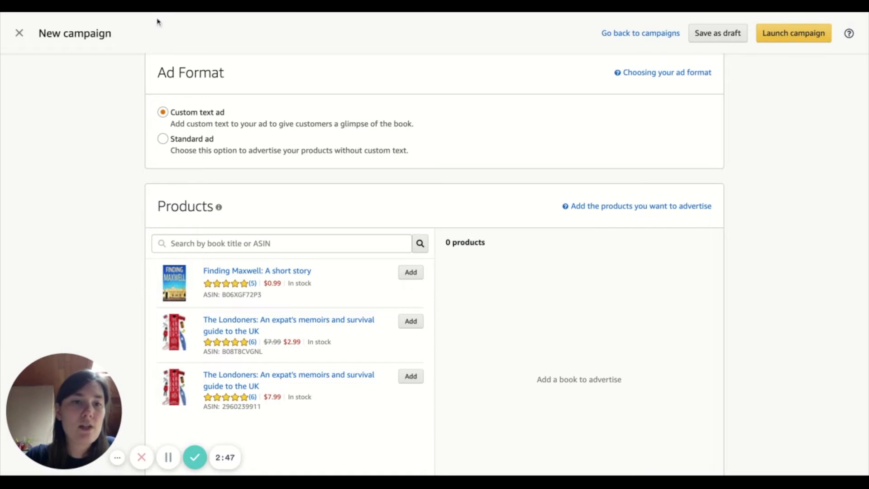
{"action": "left_click", "coordinate": [163, 112]}
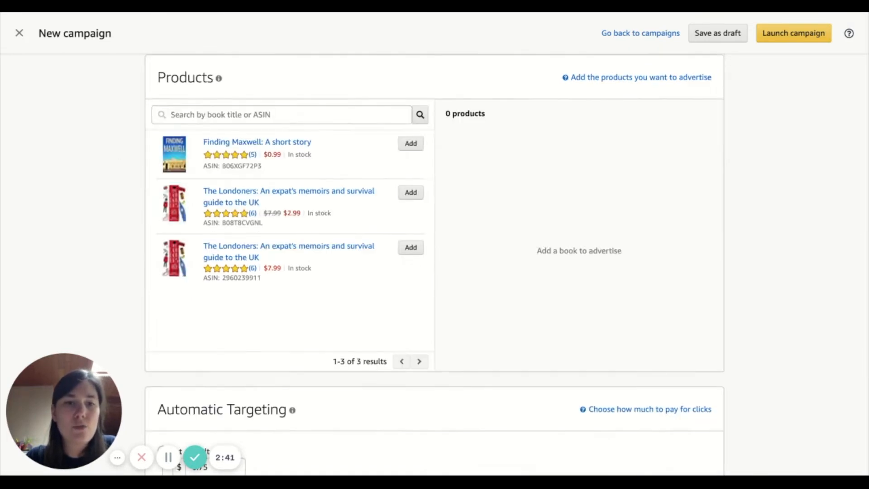
{"action": "left_click", "coordinate": [411, 192]}
{"action": "left_click", "coordinate": [411, 248]}
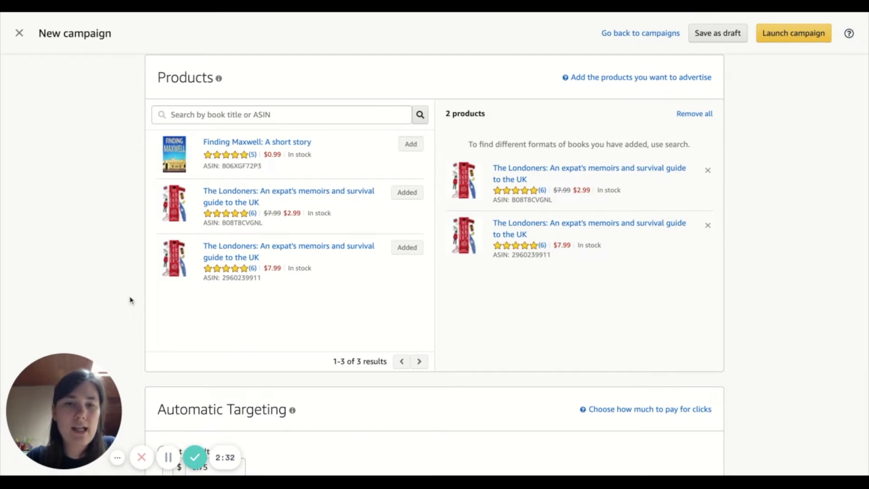
Step: Set the default bid for automatic targeting to $0.30
{"action": "scroll", "coordinate": [435, 263], "scroll_direction": "down", "scroll_amount": 6}
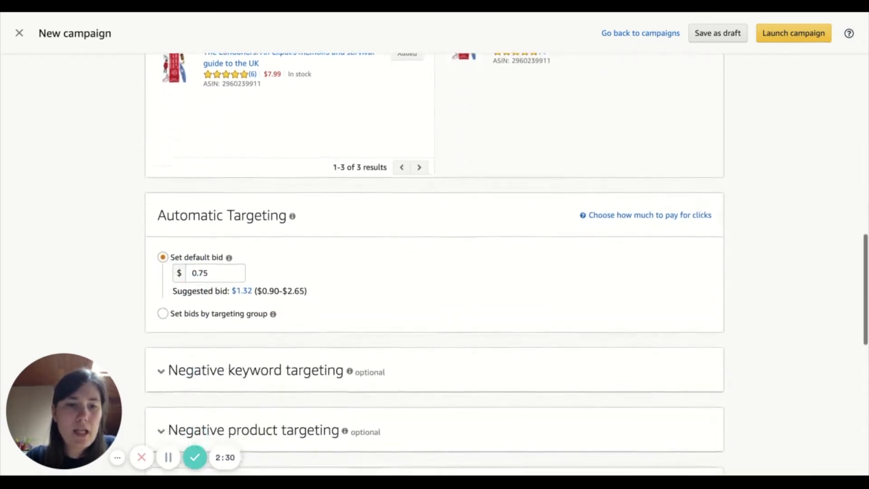
{"action": "scroll", "coordinate": [435, 263], "scroll_direction": "down", "scroll_amount": 1}
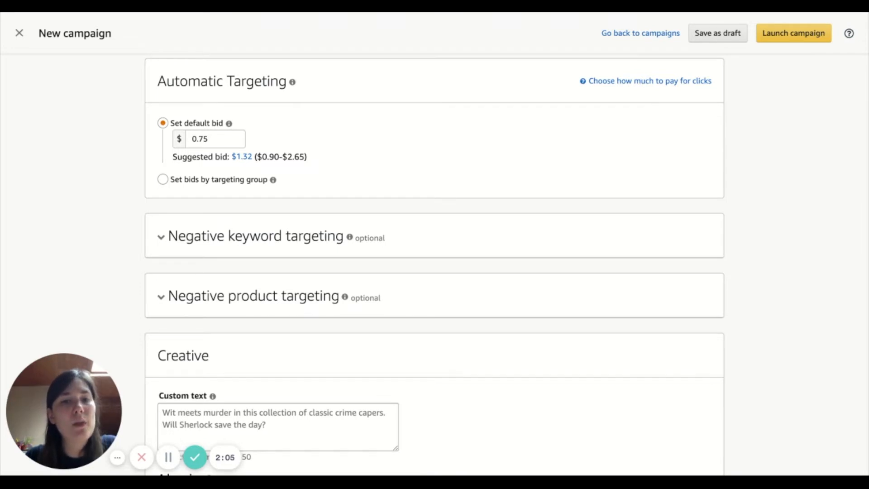
{"action": "left_click", "coordinate": [199, 139]}
{"action": "key", "text": "shift+Right"}
{"action": "key", "text": "shift+Right"}
{"action": "type", "text": "30"}
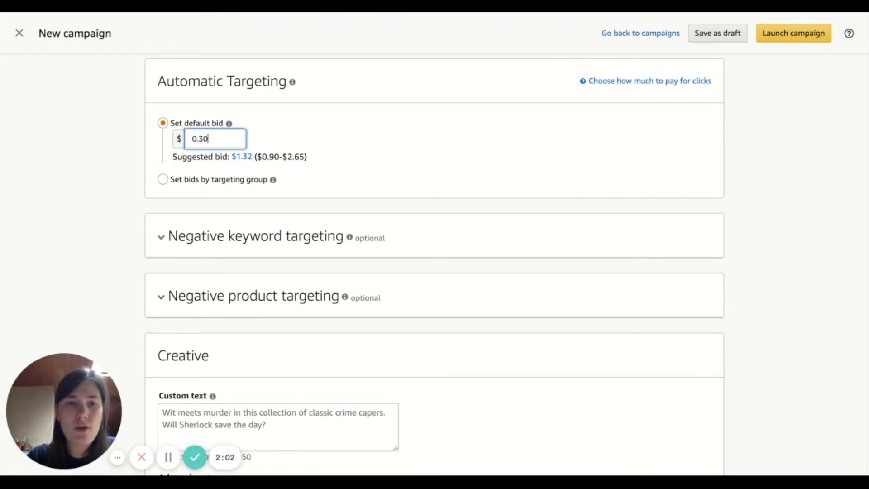
{"action": "left_click", "coordinate": [92, 202]}
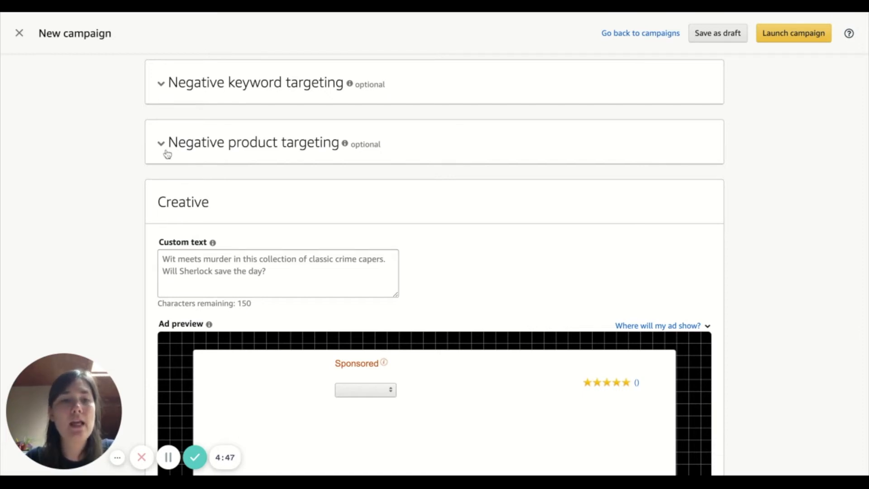
Step: Enter custom text: "The Londoners is an inspirational read about breaking out of your comfort zone, with all the ups and downs of living a real life adventure."
{"action": "left_click", "coordinate": [163, 87]}
{"action": "left_click", "coordinate": [162, 87]}
{"action": "scroll", "coordinate": [143, 262], "scroll_direction": "down", "scroll_amount": 4}
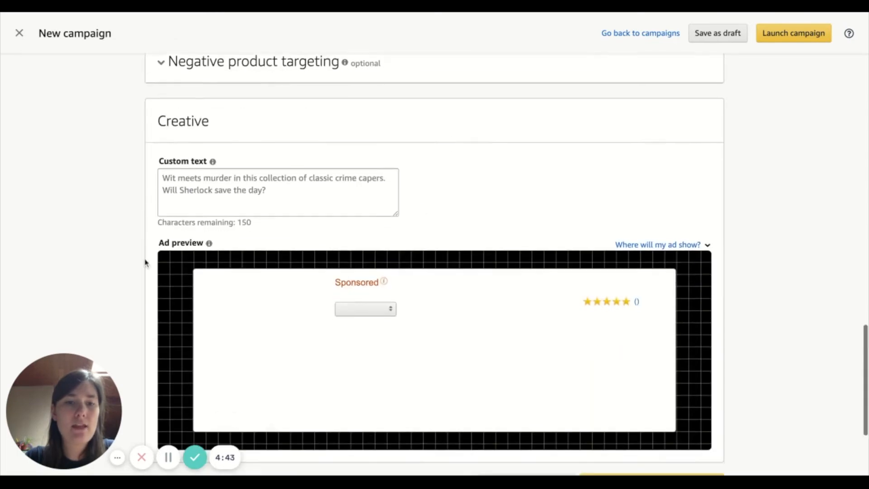
{"action": "scroll", "coordinate": [145, 262], "scroll_direction": "up", "scroll_amount": 1}
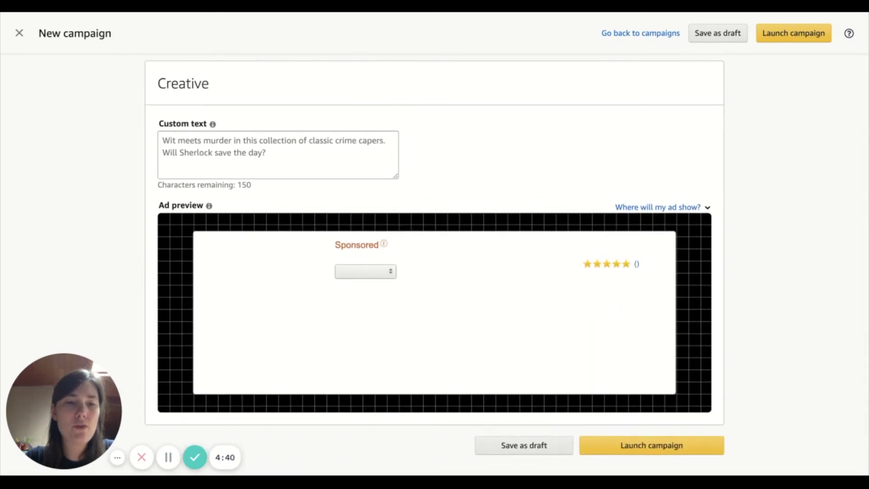
{"action": "left_click", "coordinate": [227, 162]}
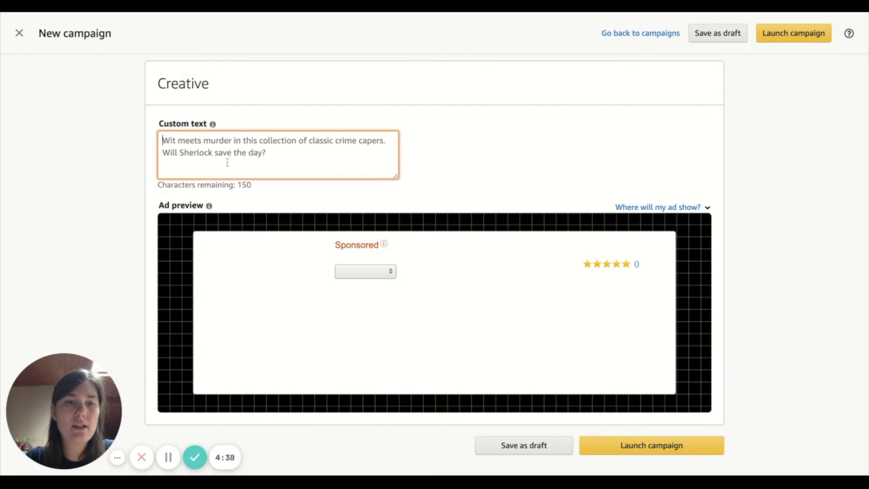
{"action": "type", "text": "The Londoners is an inspirational read about breaking out of your comfort zone, with all the ups and downs of living a real life adventure."}
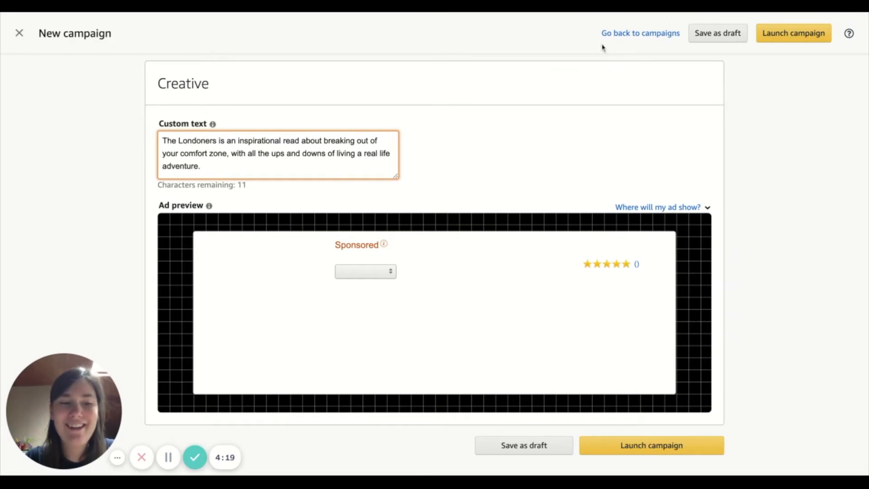
{"action": "left_click", "coordinate": [668, 15]}
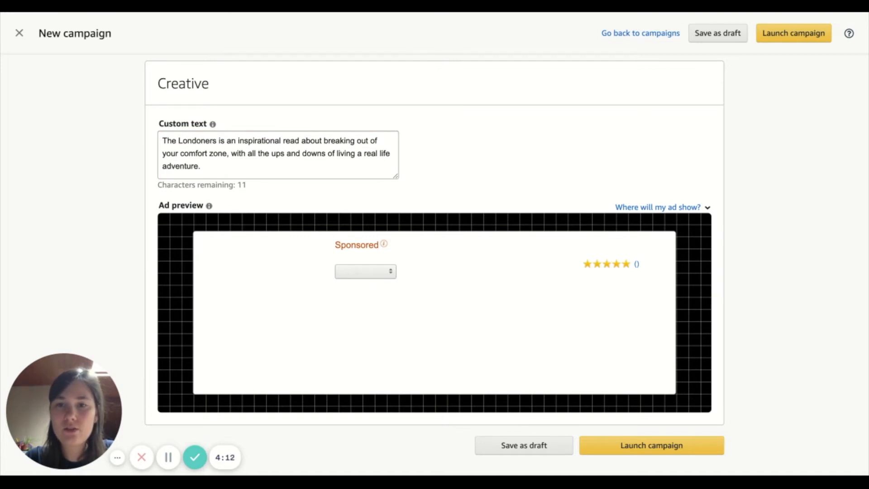
{"action": "left_click", "coordinate": [200, 167]}
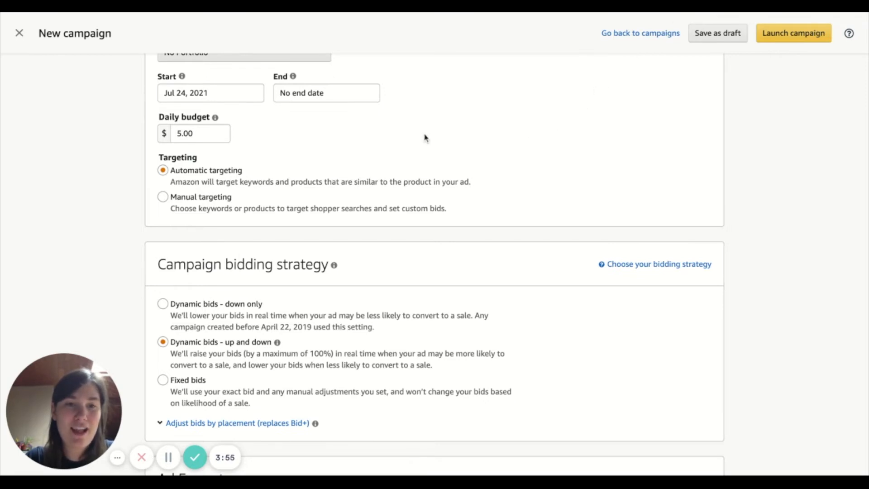
Step: Name the new automatic targeting campaign "TL - AutoAds"
{"action": "scroll", "coordinate": [424, 138], "scroll_direction": "up", "scroll_amount": 3}
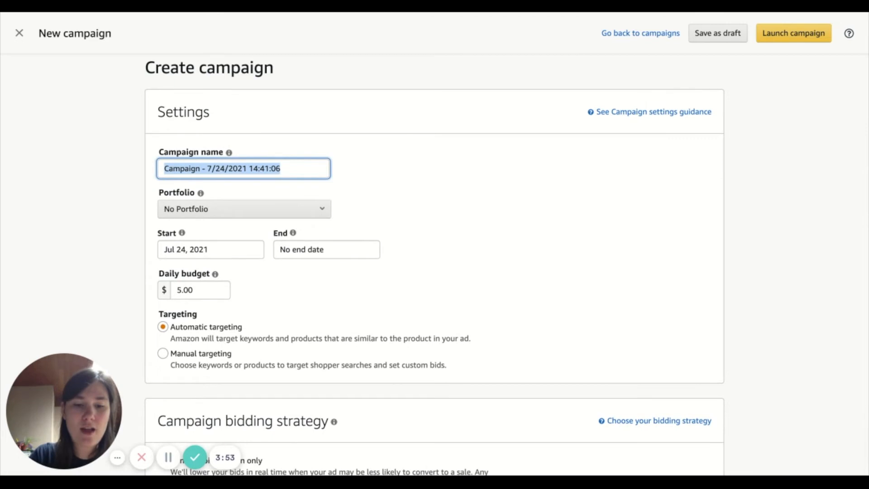
{"action": "type", "text": "Tl -"}
{"action": "key", "text": "BackSpace"}
{"action": "type", "text": "L - Ad"}
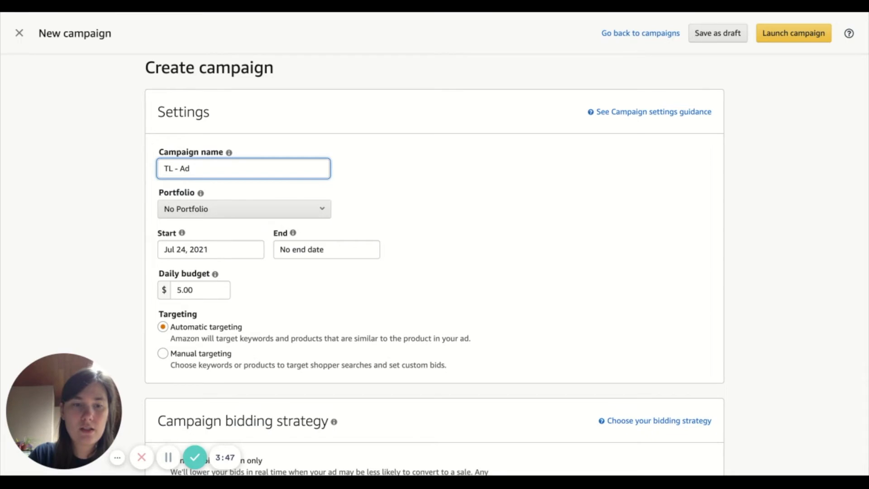
{"action": "key", "text": "BackSpace"}
{"action": "type", "text": "utoAds"}
Step: Assign the TL - AutoAds campaign to The Londoners Ads portfolio and set its end date to July 31, 2021
{"action": "left_click", "coordinate": [245, 208]}
{"action": "left_click", "coordinate": [252, 254]}
{"action": "left_click", "coordinate": [326, 250]}
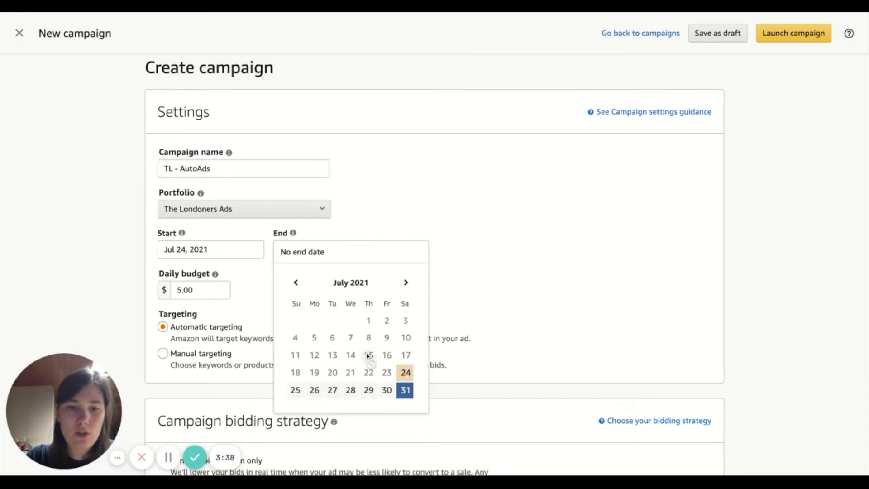
{"action": "left_click", "coordinate": [404, 390]}
Step: Set the TL - AutoAds campaign's default bid to $0.30 under Automatic Targeting
{"action": "scroll", "coordinate": [207, 291], "scroll_direction": "down", "scroll_amount": 20}
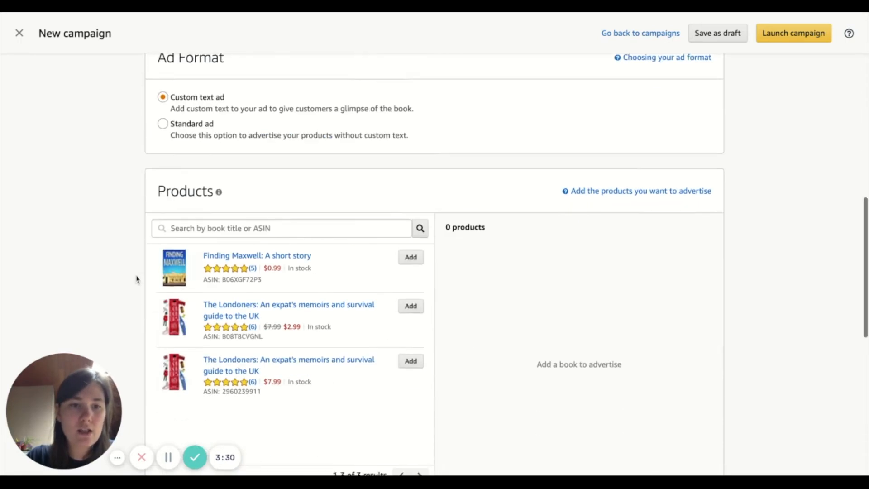
{"action": "scroll", "coordinate": [338, 313], "scroll_direction": "up", "scroll_amount": 4}
{"action": "double_click", "coordinate": [196, 180]}
{"action": "type", "text": "0.50"}
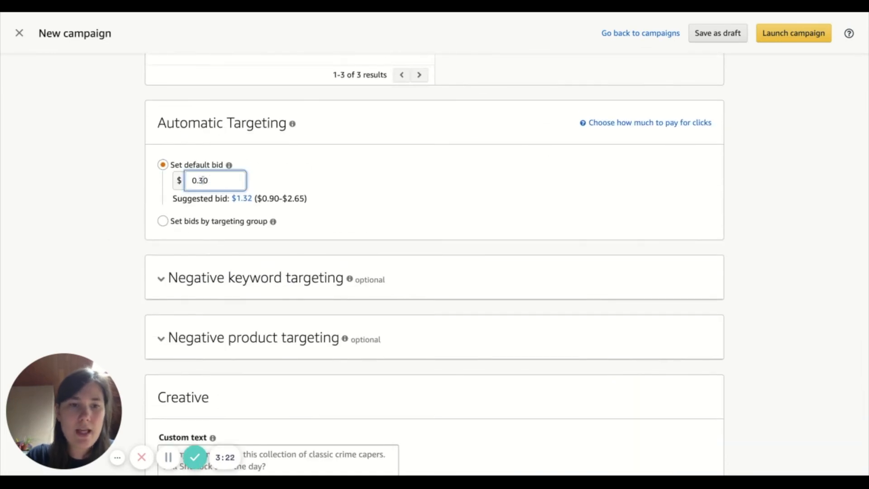
Step: Add custom text: "The Londoners is an inspirational read about breaking out of your comfort zone, with all the ups and downs of living a real life adventure."
{"action": "scroll", "coordinate": [104, 239], "scroll_direction": "down", "scroll_amount": 7}
{"action": "left_click", "coordinate": [204, 176]}
{"action": "type", "text": "The Londoners is an inspirational read about breaking out of your comfort zone, with all the ups and downs of living a real life adventure."}
{"action": "scroll", "coordinate": [117, 218], "scroll_direction": "down", "scroll_amount": 3}
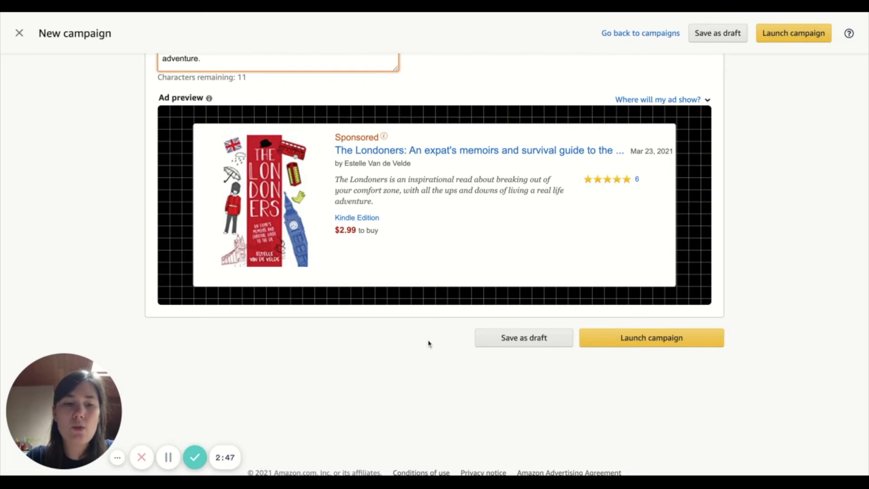
Step: Launch the TL - AutoAds campaign and return to the overview of all campaigns in the campaign manager
{"action": "left_click", "coordinate": [659, 342]}
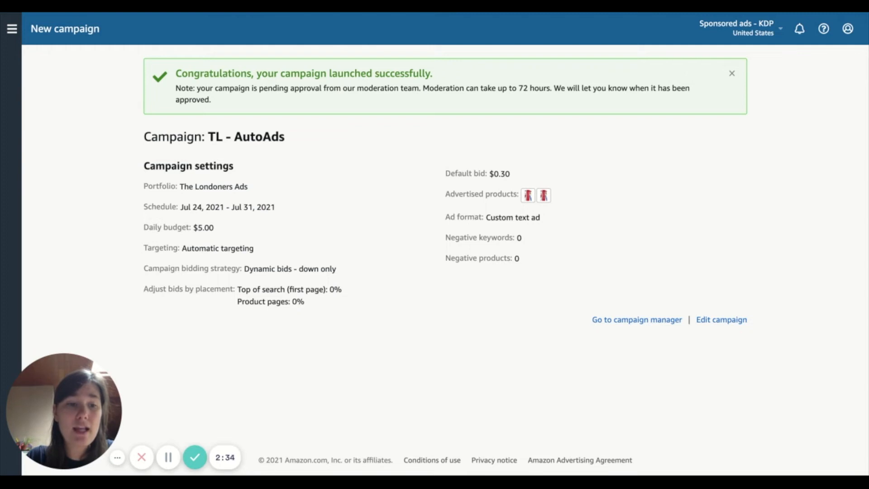
{"action": "left_click", "coordinate": [655, 320]}
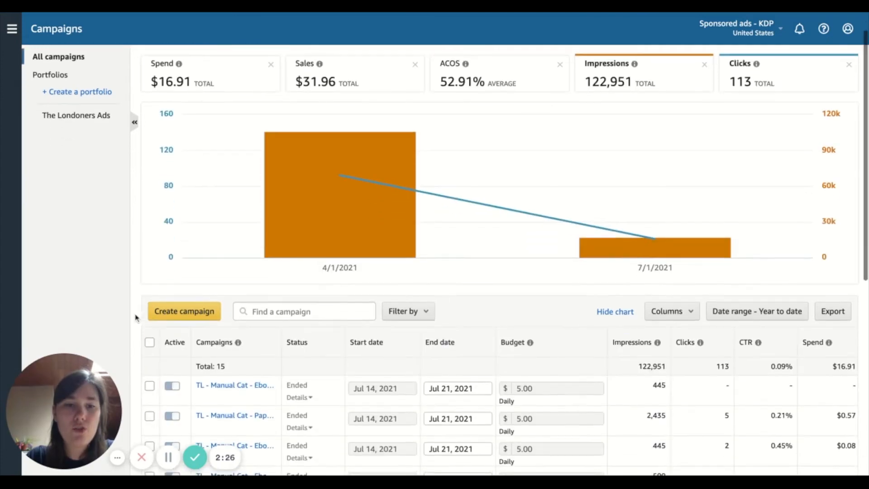
{"action": "scroll", "coordinate": [135, 318], "scroll_direction": "down", "scroll_amount": 3}
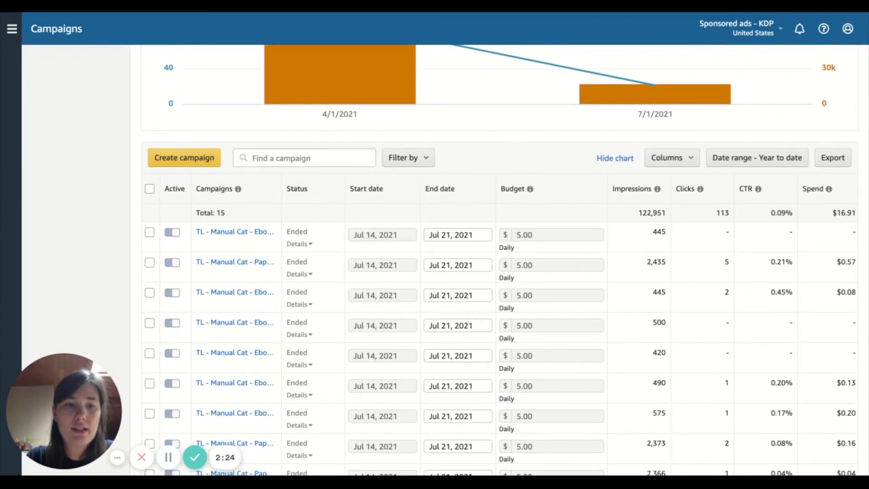
{"action": "scroll", "coordinate": [101, 236], "scroll_direction": "up", "scroll_amount": 4}
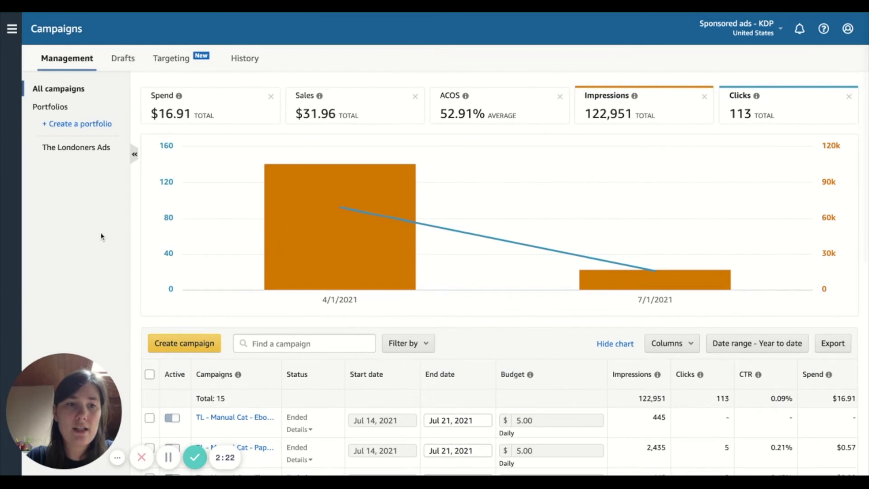
Step: Open the TL - AutoAds campaign from The Londoners Ads portfolio and review its advertised products
{"action": "left_click", "coordinate": [88, 155]}
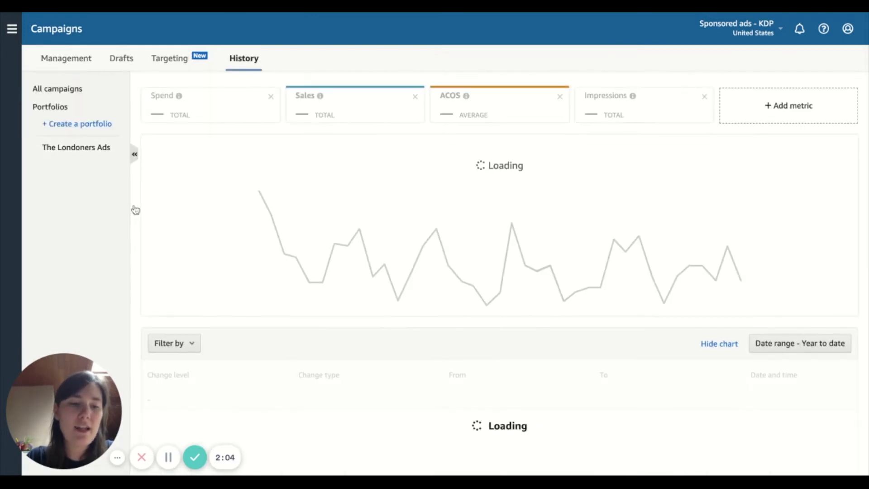
{"action": "scroll", "coordinate": [136, 217], "scroll_direction": "down", "scroll_amount": 4}
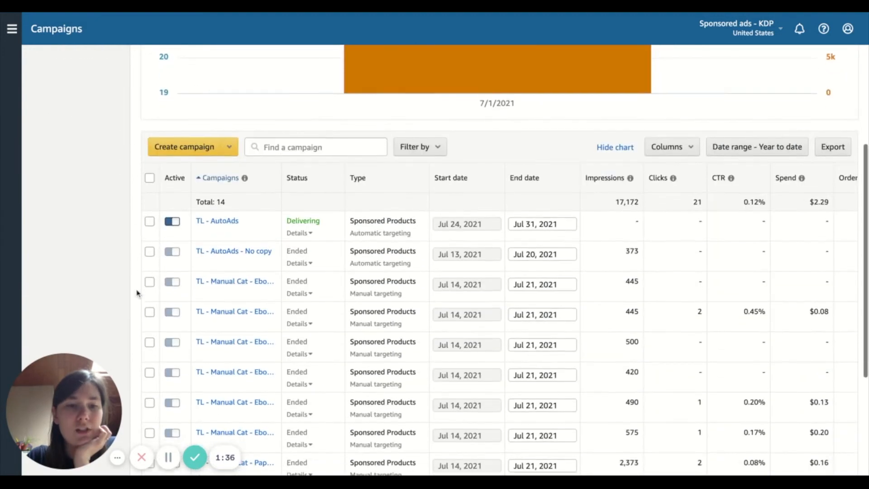
{"action": "scroll", "coordinate": [137, 293], "scroll_direction": "down", "scroll_amount": 2}
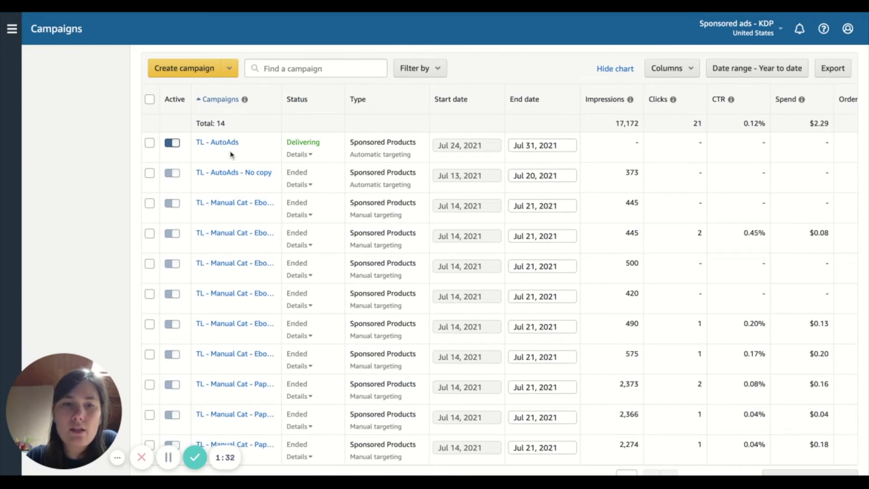
{"action": "left_click", "coordinate": [221, 144]}
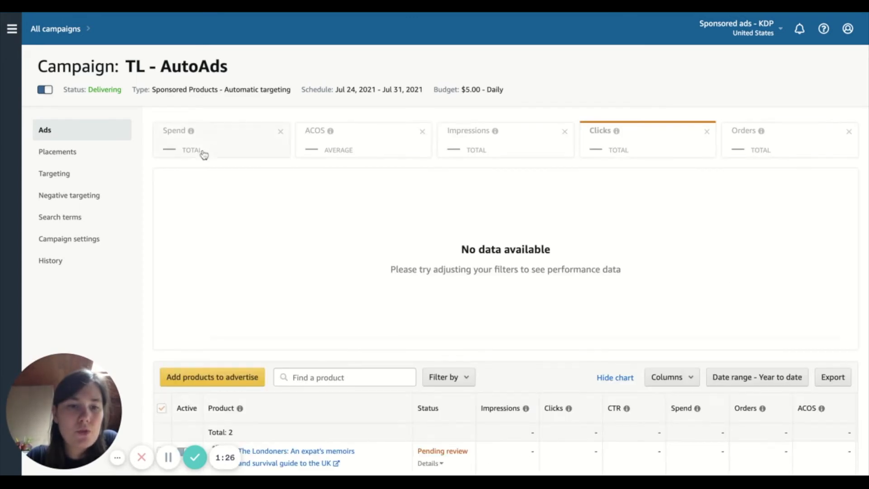
{"action": "scroll", "coordinate": [146, 225], "scroll_direction": "down", "scroll_amount": 3}
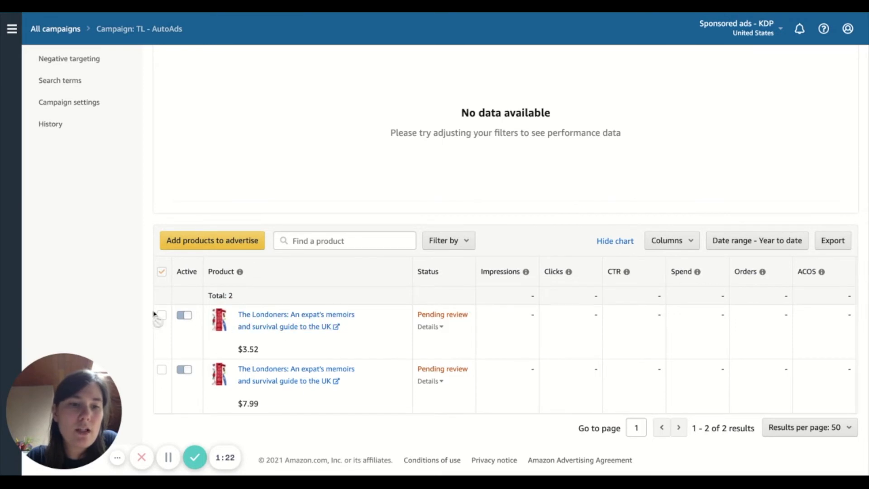
{"action": "scroll", "coordinate": [150, 306], "scroll_direction": "up", "scroll_amount": 3}
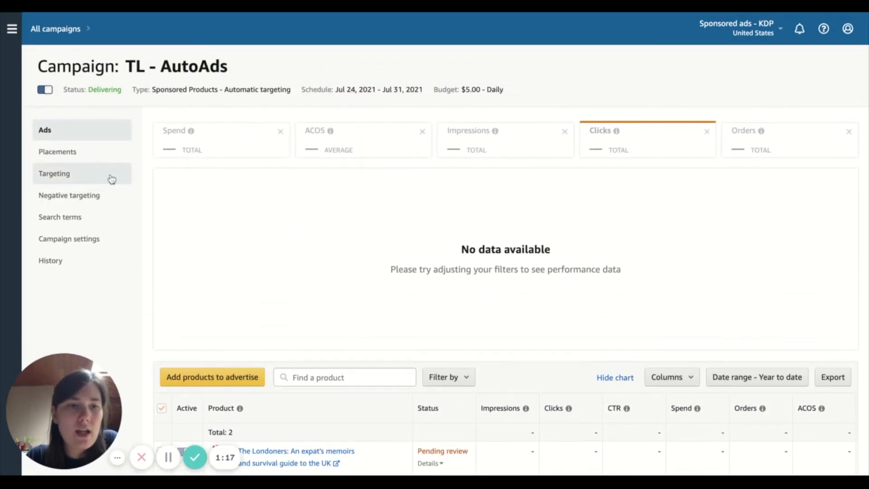
Step: Rename the campaign as "TL - AutoAds - Hook 5" in its campaign settings and save the new name
{"action": "left_click", "coordinate": [93, 248]}
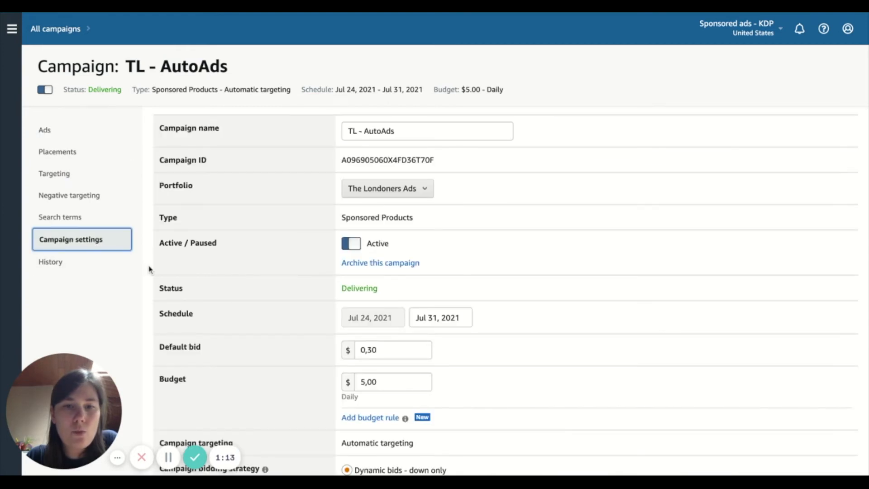
{"action": "left_click", "coordinate": [444, 134]}
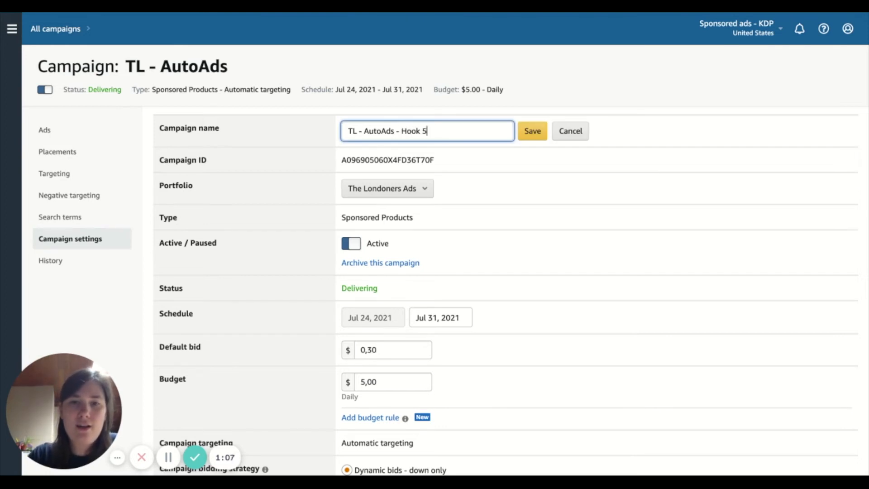
{"action": "left_click", "coordinate": [527, 134]}
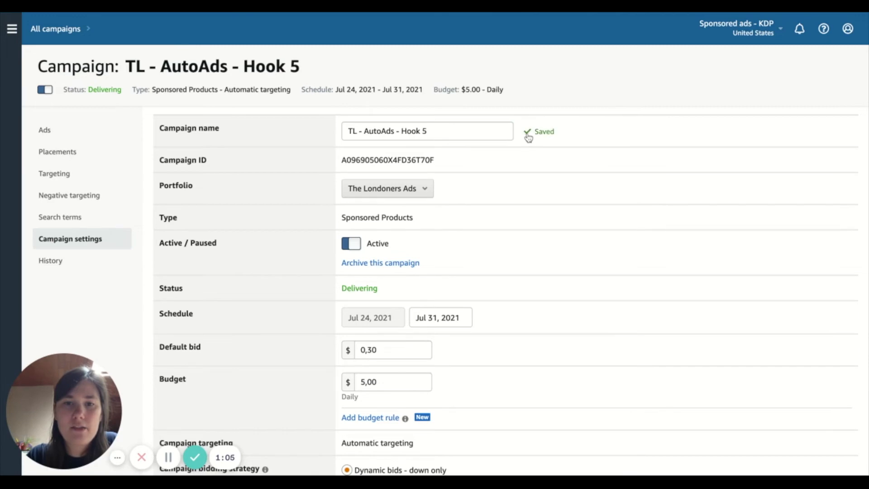
Step: Review the campaign's budget, bidding strategy and placement adjustment settings, and open the ad preview
{"action": "scroll", "coordinate": [320, 189], "scroll_direction": "down", "scroll_amount": 3}
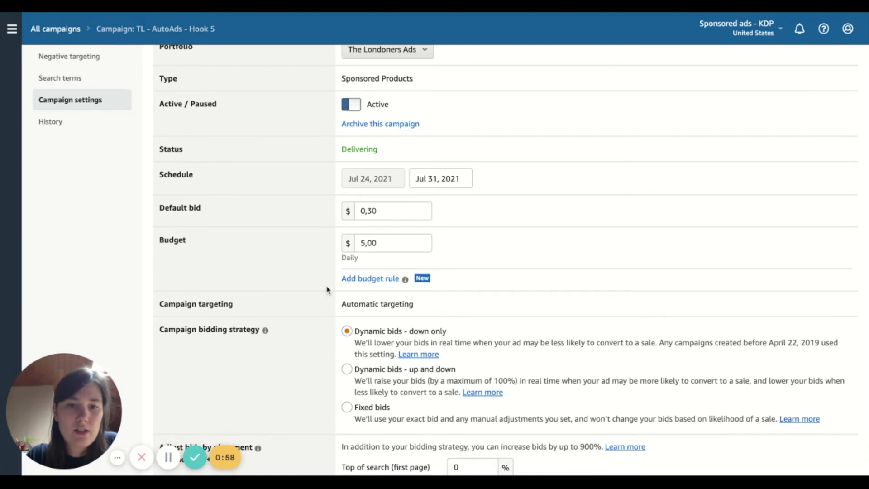
{"action": "scroll", "coordinate": [328, 290], "scroll_direction": "down", "scroll_amount": 2}
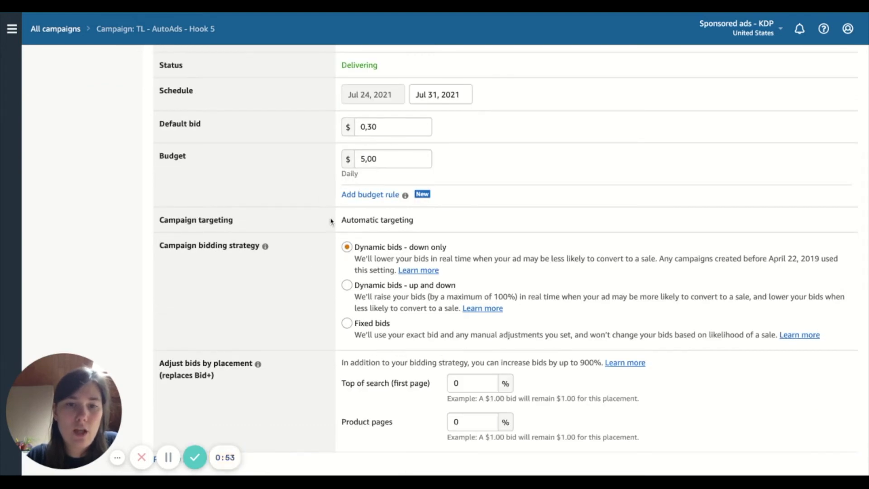
{"action": "scroll", "coordinate": [331, 221], "scroll_direction": "down", "scroll_amount": 1}
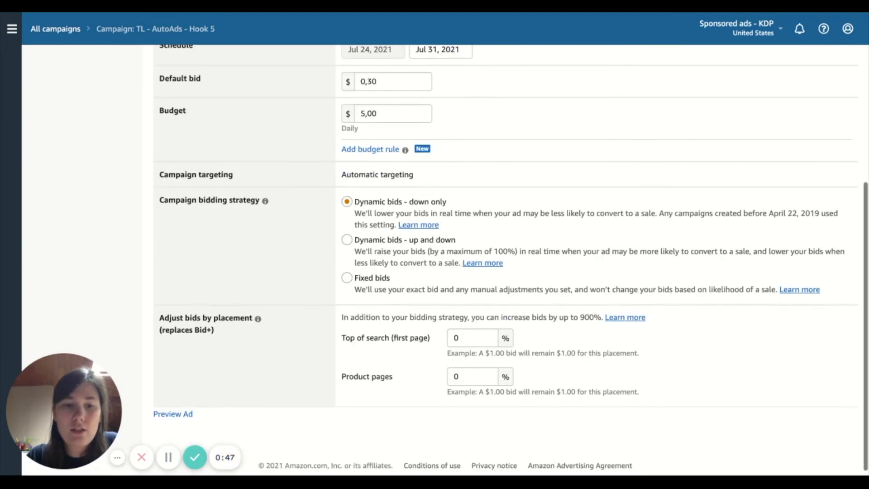
{"action": "left_click", "coordinate": [174, 414]}
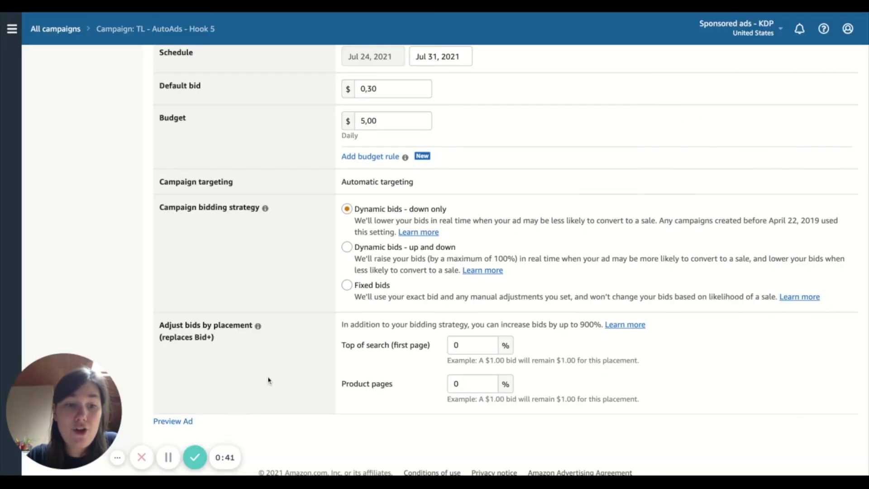